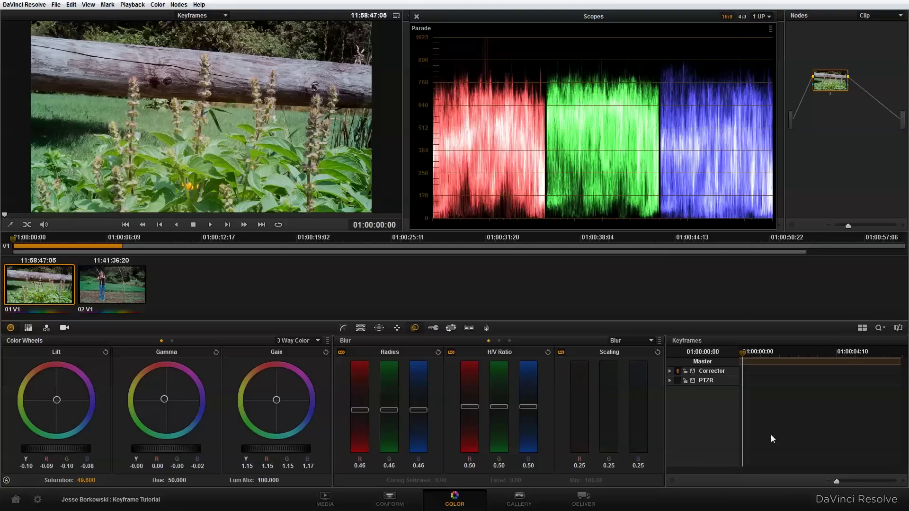
Step: Expand the Keyframes panel across the lower area so it hides the colour wheels
{"action": "left_click", "coordinate": [673, 483]}
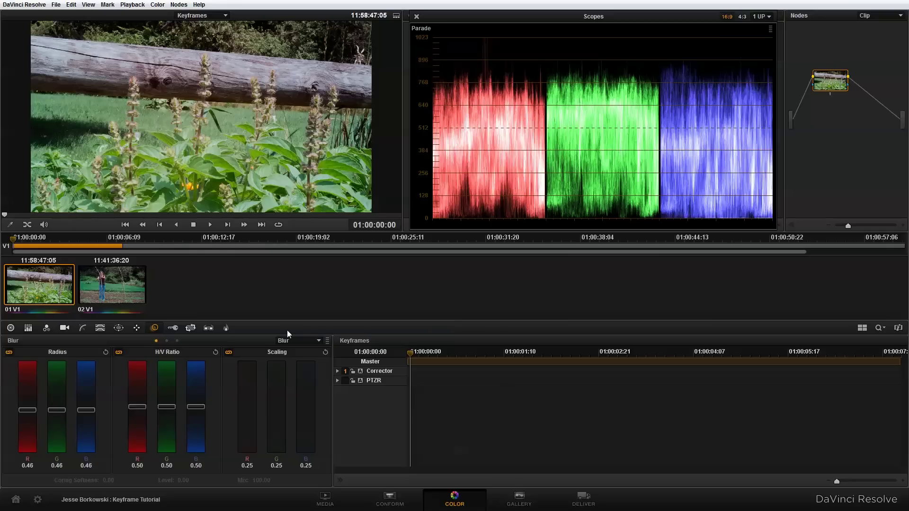
Step: Add a dynamic keyframe at 01:00:00:00 from the Mark menu, then scrub back to the first frame
{"action": "left_click", "coordinate": [108, 5]}
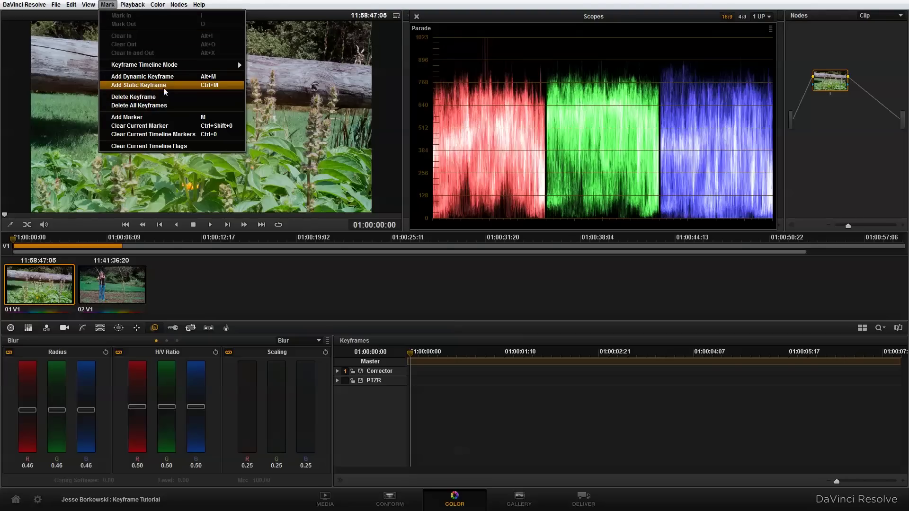
{"action": "left_click", "coordinate": [187, 76]}
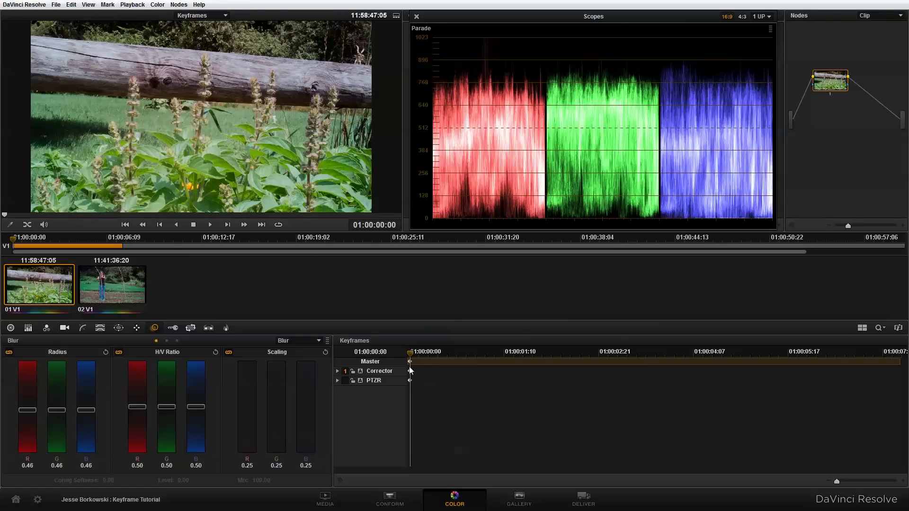
{"action": "left_click_drag", "start_coordinate": [410, 352], "coordinate": [424, 351]}
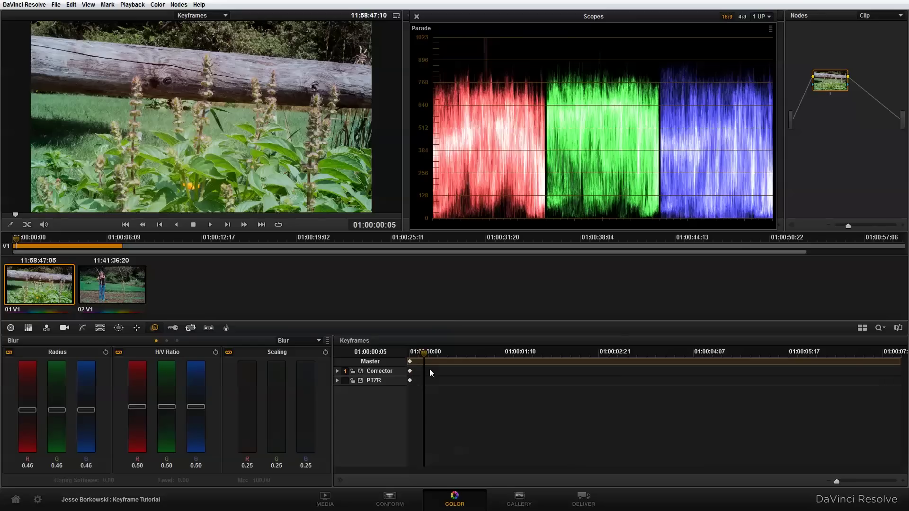
{"action": "left_click_drag", "start_coordinate": [424, 352], "coordinate": [411, 352]}
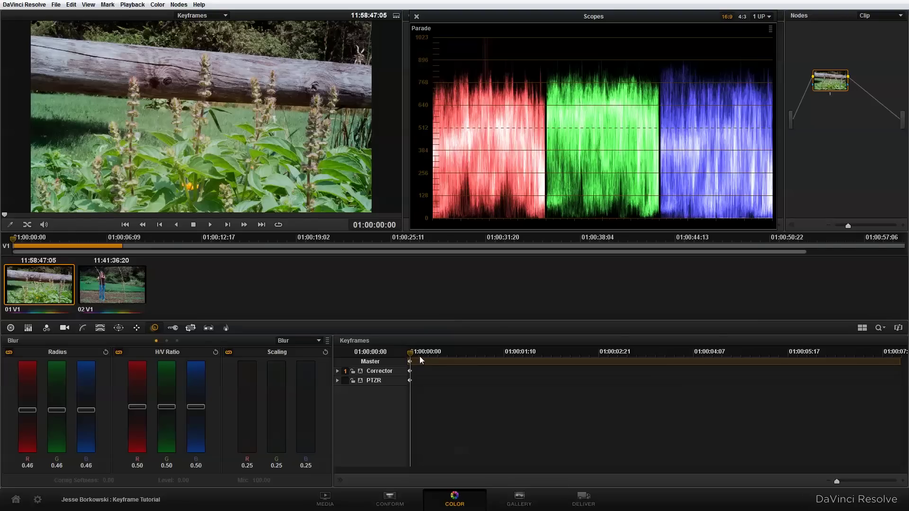
Step: Add a dynamic keyframe on the Master track near the clip end and preview the transition
{"action": "left_click_drag", "start_coordinate": [411, 354], "coordinate": [812, 345]}
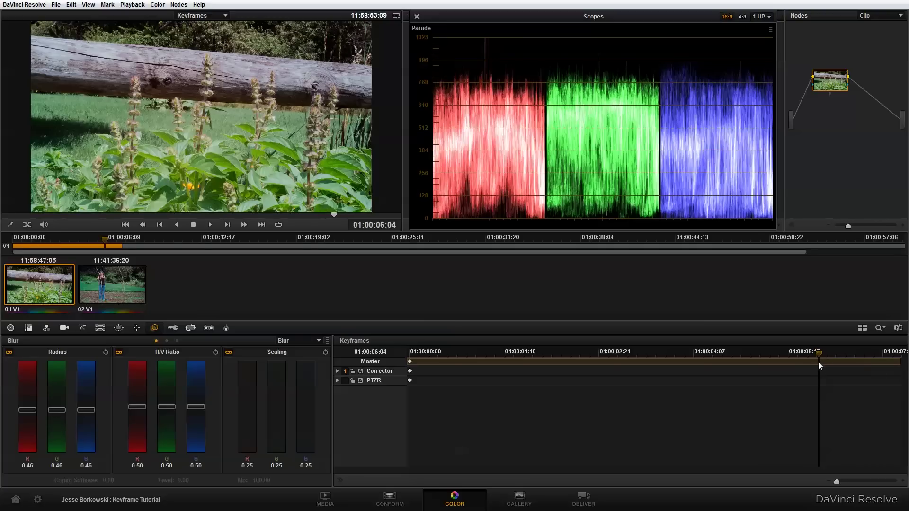
{"action": "right_click", "coordinate": [819, 366]}
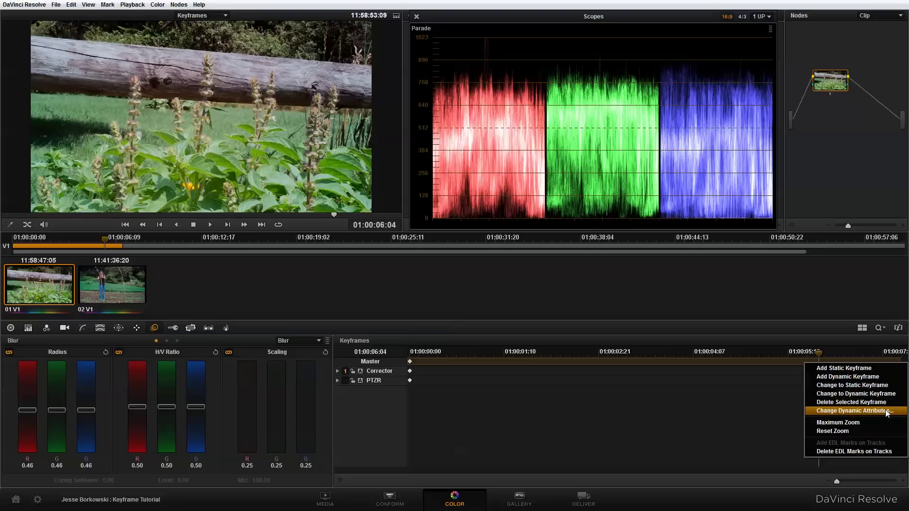
{"action": "left_click", "coordinate": [875, 379]}
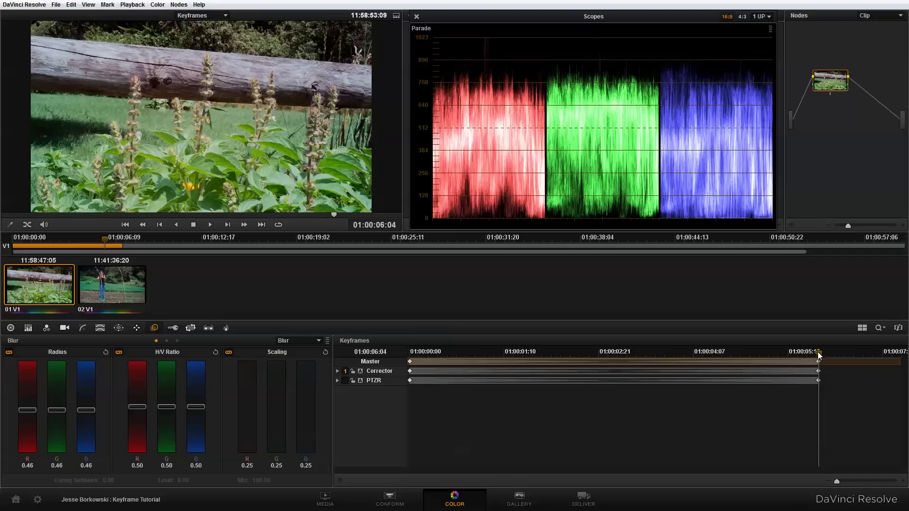
{"action": "mouse_move", "coordinate": [819, 351]}
{"action": "left_mouse_down"}
{"action": "mouse_move", "coordinate": [389, 353]}
{"action": "mouse_move", "coordinate": [819, 375]}
{"action": "left_mouse_up"}
Step: Set the RGB Mixer Red Output R to -2.00 and play from the start to watch the cyan shift
{"action": "left_click", "coordinate": [47, 328]}
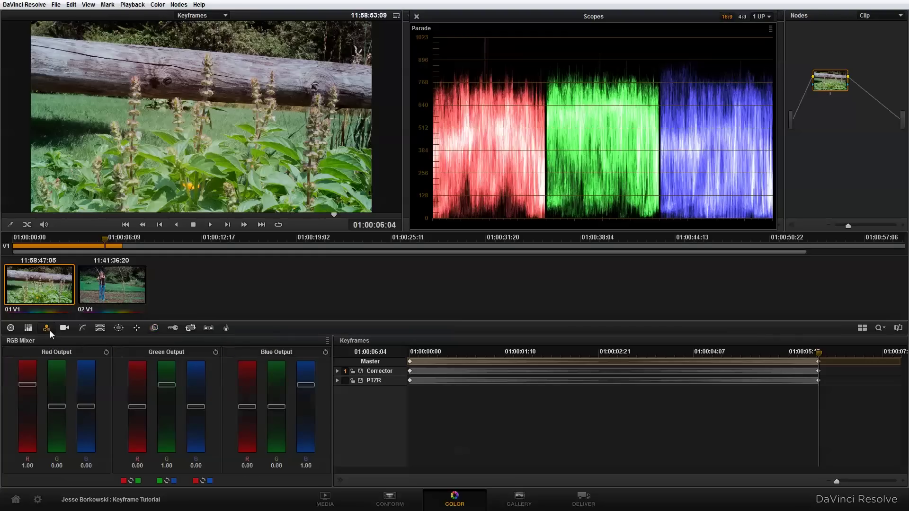
{"action": "left_click_drag", "start_coordinate": [27, 384], "coordinate": [25, 462]}
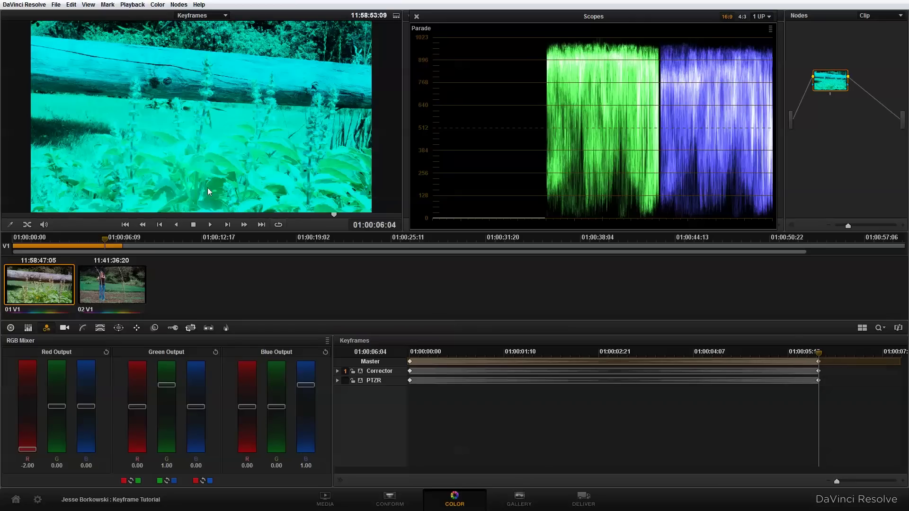
{"action": "left_click_drag", "start_coordinate": [432, 353], "coordinate": [410, 351]}
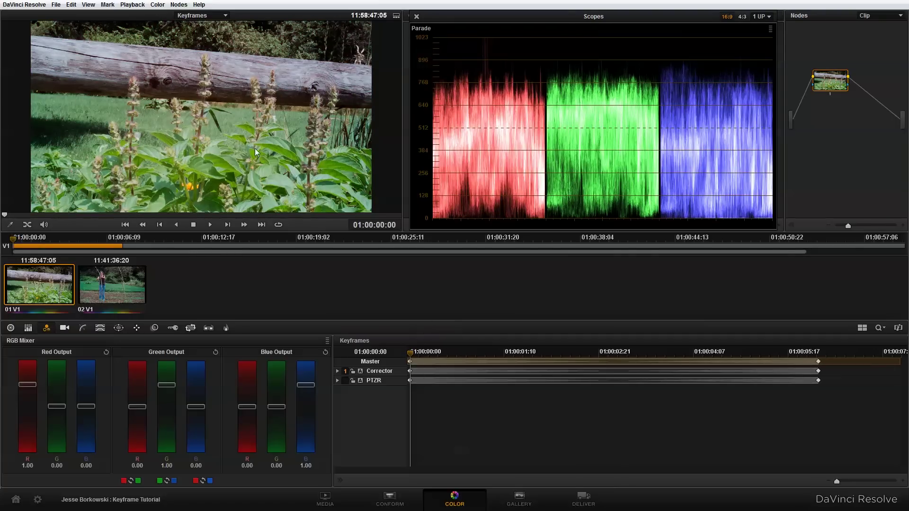
{"action": "key", "text": "space"}
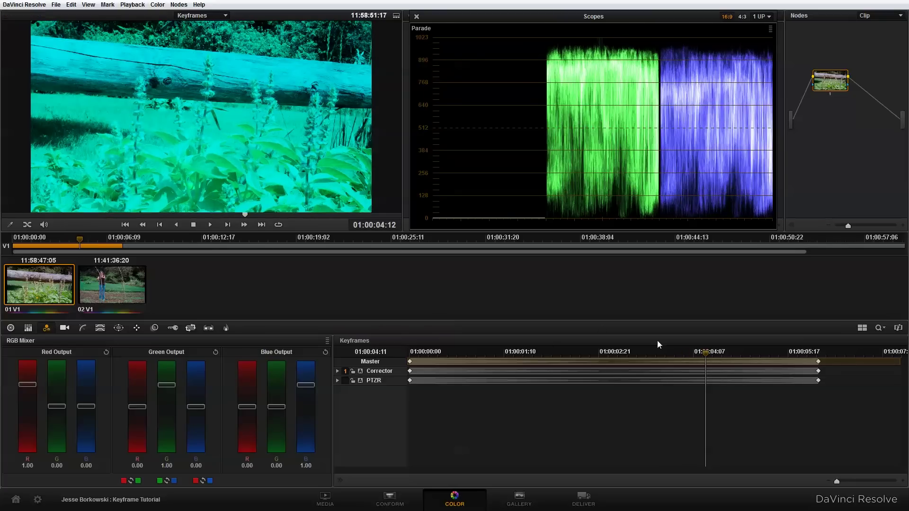
Step: Move the end keyframe earlier and give its dissolve an eased curve with Start 3 and End 4
{"action": "left_click", "coordinate": [819, 362]}
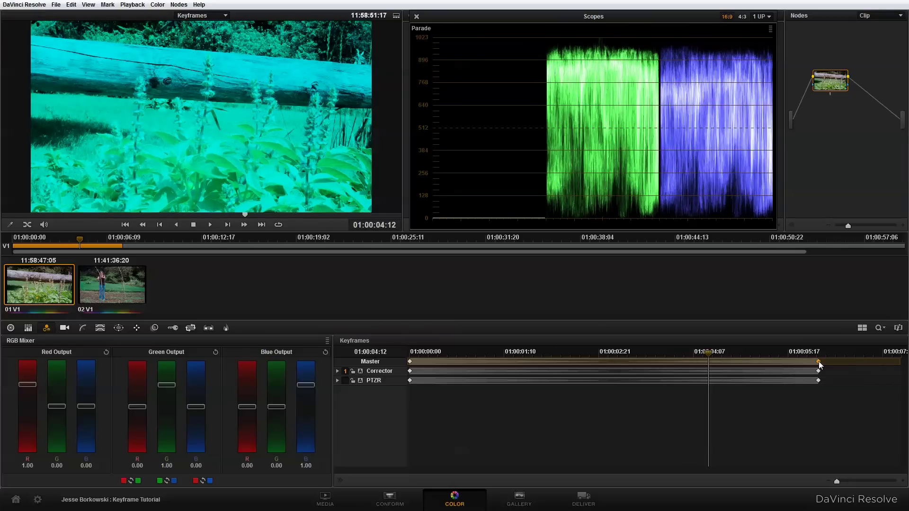
{"action": "left_click_drag", "start_coordinate": [816, 363], "coordinate": [661, 363]}
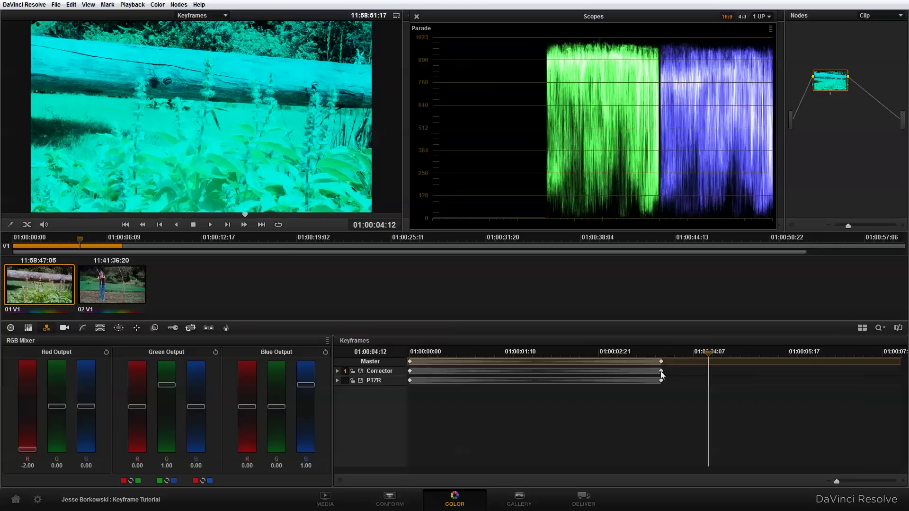
{"action": "right_click", "coordinate": [662, 371]}
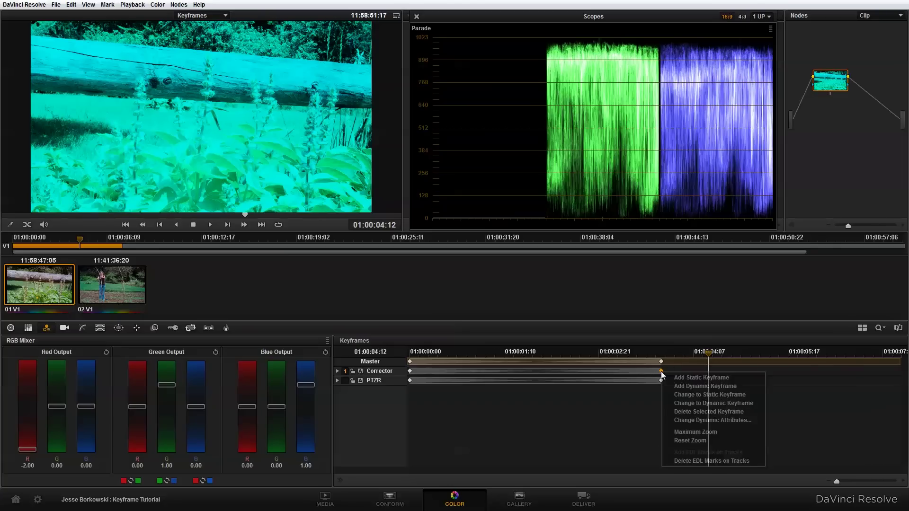
{"action": "left_click", "coordinate": [674, 419]}
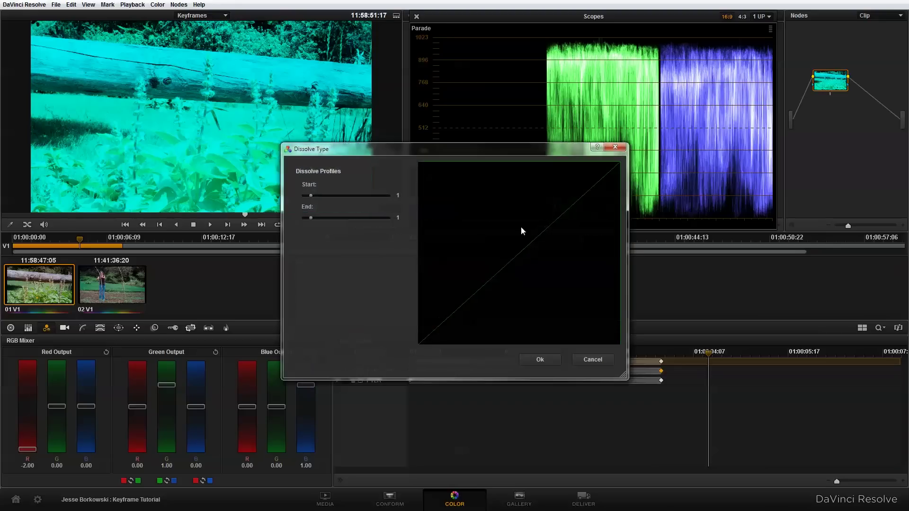
{"action": "mouse_move", "coordinate": [459, 148]}
{"action": "left_mouse_down"}
{"action": "mouse_move", "coordinate": [512, 152]}
{"action": "mouse_move", "coordinate": [490, 143]}
{"action": "left_mouse_up"}
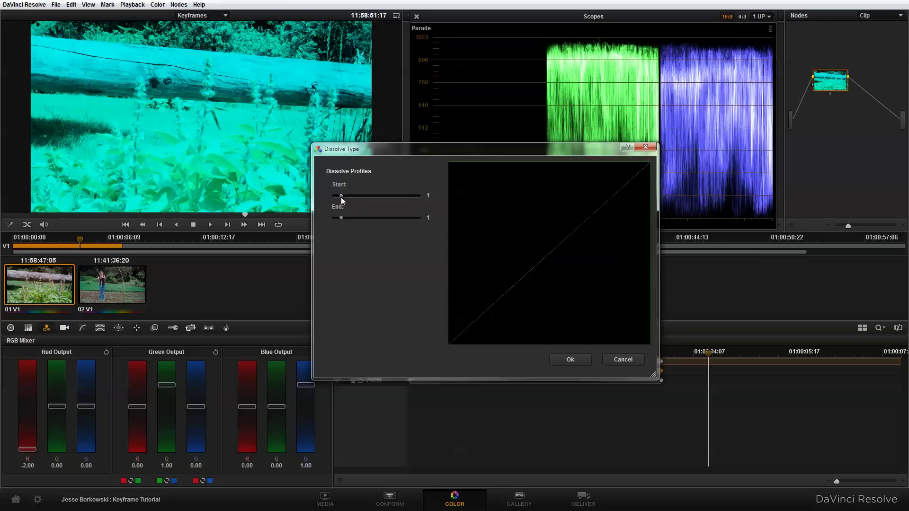
{"action": "mouse_move", "coordinate": [343, 196]}
{"action": "left_mouse_down"}
{"action": "mouse_move", "coordinate": [374, 218]}
{"action": "mouse_move", "coordinate": [361, 218]}
{"action": "left_mouse_up"}
{"action": "left_click", "coordinate": [558, 359]}
{"action": "left_click", "coordinate": [410, 351]}
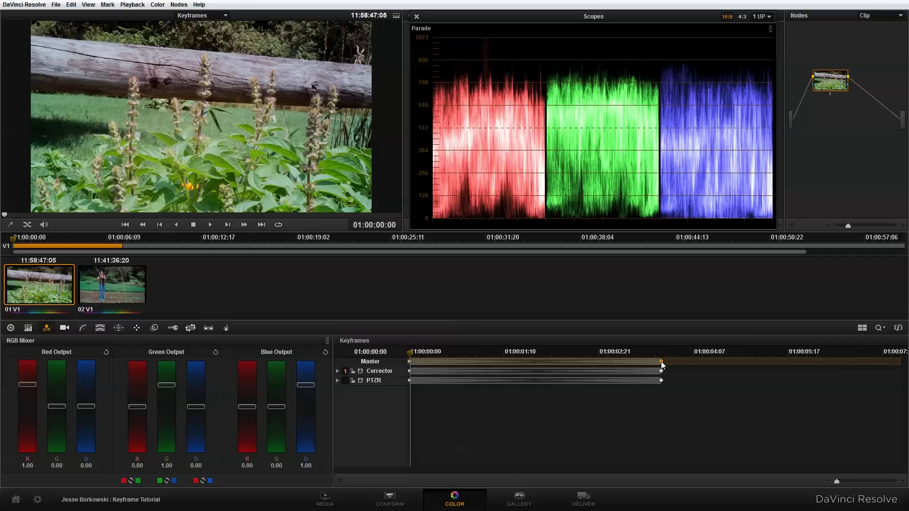
Step: Move the later keyframe to the clip start and add a static keyframe just under a second in, with red output cut
{"action": "left_click_drag", "start_coordinate": [661, 362], "coordinate": [409, 362]}
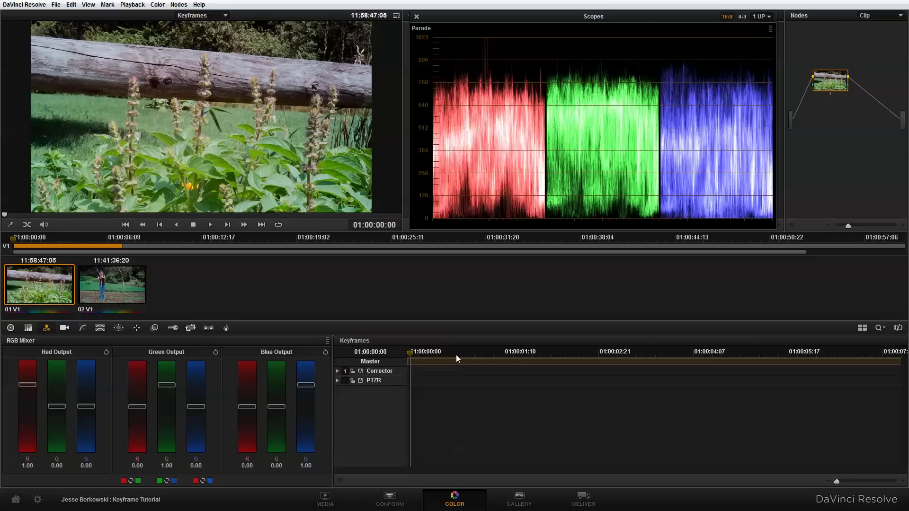
{"action": "left_click", "coordinate": [458, 352]}
{"action": "right_click", "coordinate": [464, 362]}
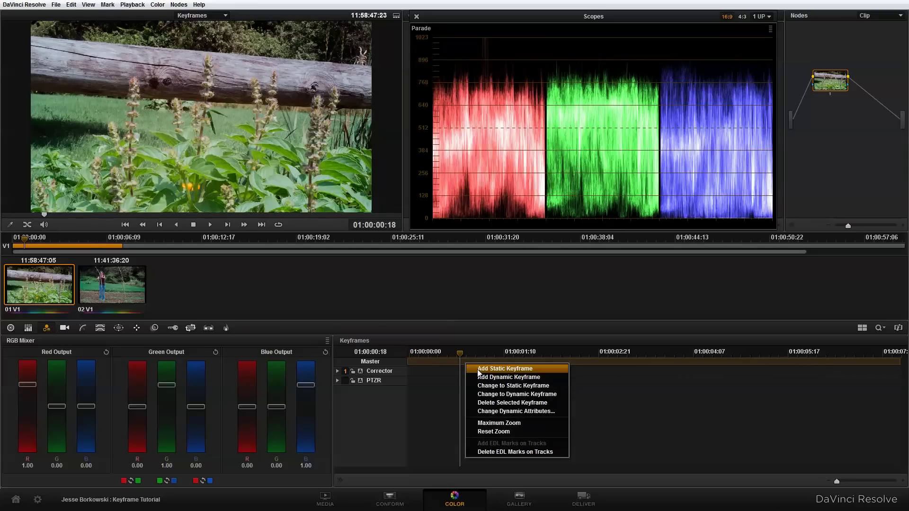
{"action": "left_click", "coordinate": [478, 371]}
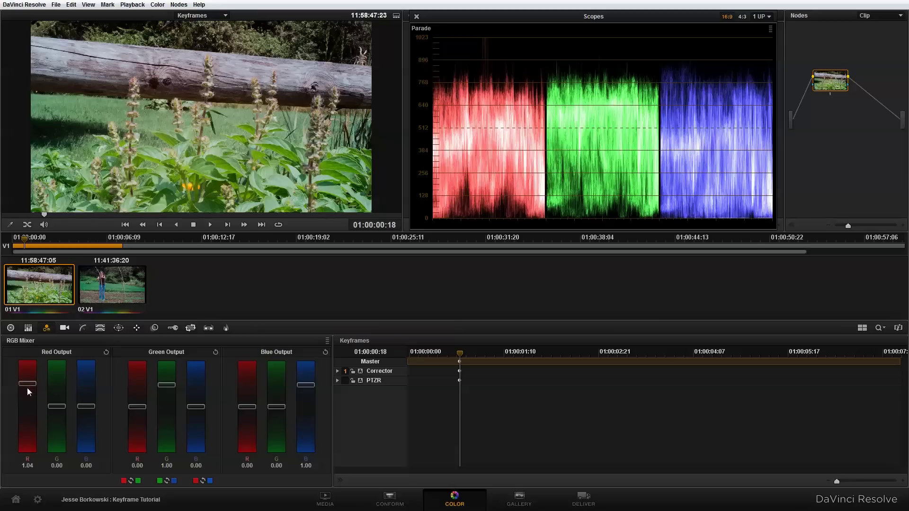
{"action": "left_click_drag", "start_coordinate": [28, 384], "coordinate": [25, 416]}
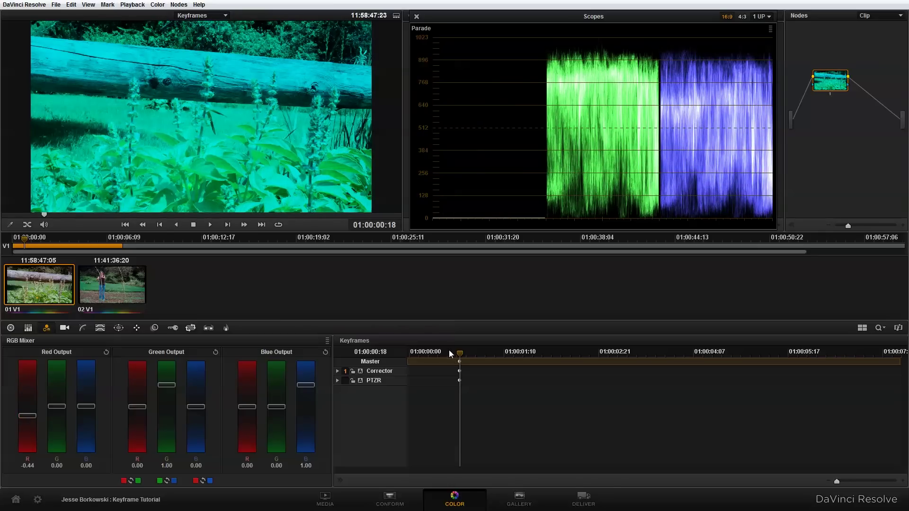
{"action": "left_click_drag", "start_coordinate": [449, 350], "coordinate": [398, 349]}
{"action": "key", "text": "space"}
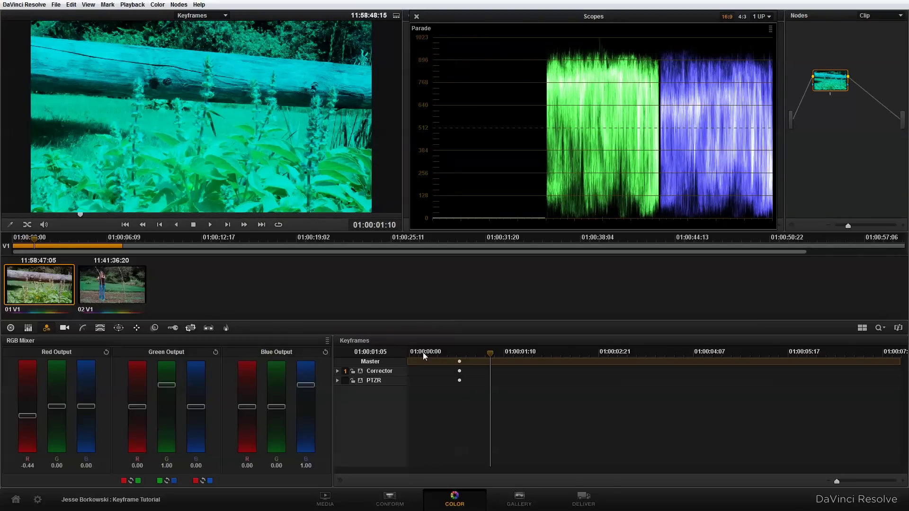
Step: Change the RGB Mixer blue and green outputs at three later frames for a vivid green look, then replay
{"action": "left_click", "coordinate": [474, 350]}
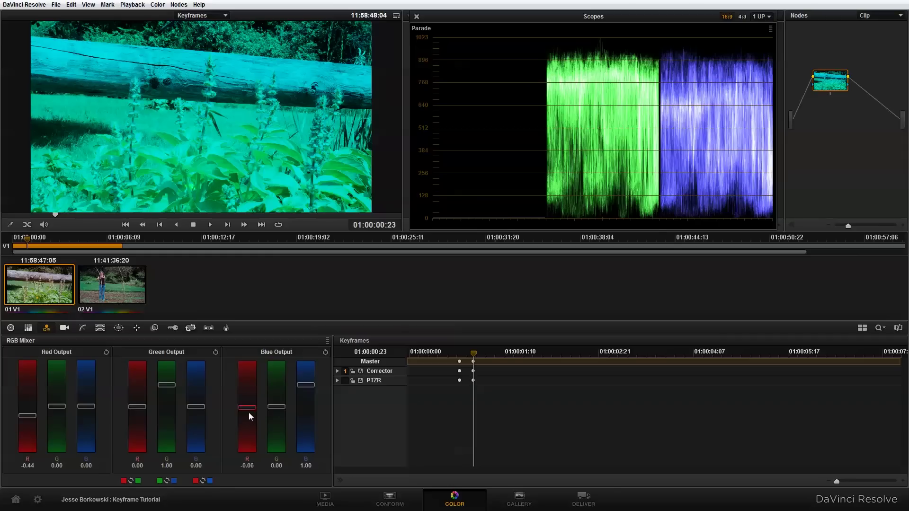
{"action": "left_click_drag", "start_coordinate": [249, 408], "coordinate": [248, 424]}
{"action": "left_click", "coordinate": [489, 352]}
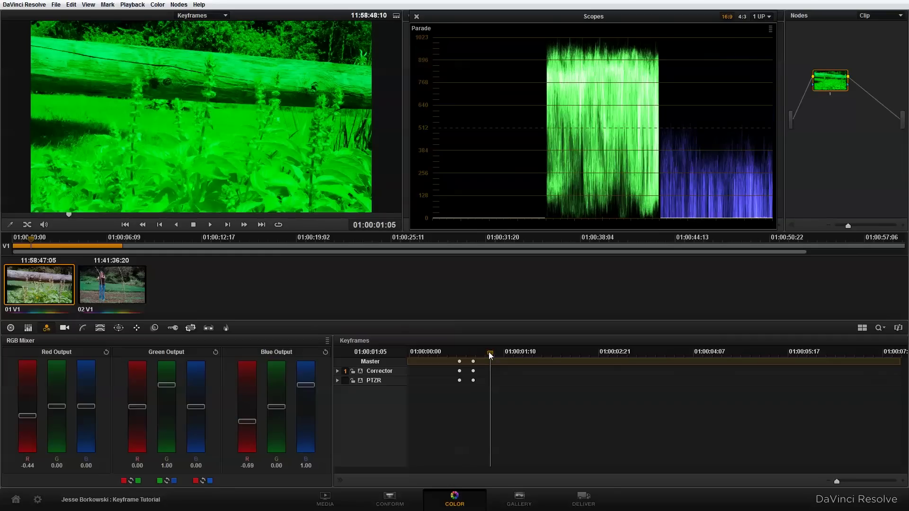
{"action": "mouse_move", "coordinate": [304, 385]}
{"action": "left_mouse_down"}
{"action": "mouse_move", "coordinate": [305, 410]}
{"action": "mouse_move", "coordinate": [285, 373]}
{"action": "left_mouse_up"}
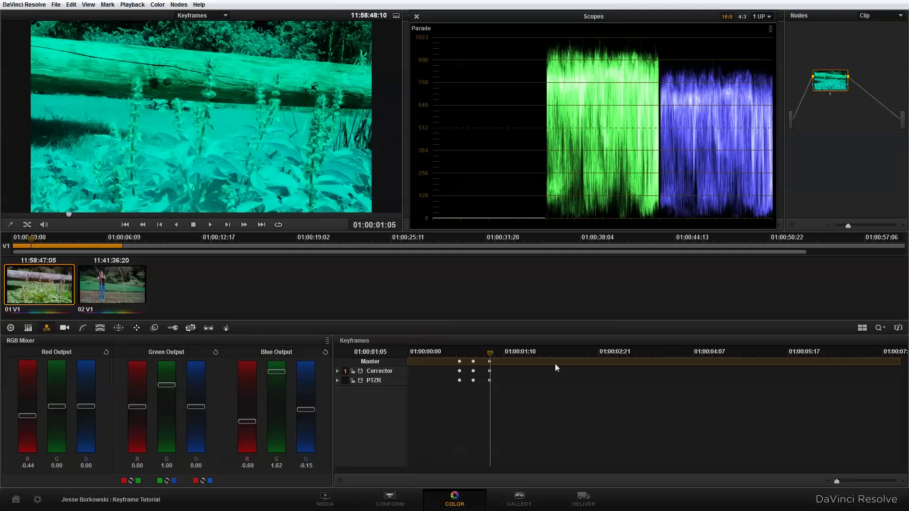
{"action": "left_click", "coordinate": [507, 356]}
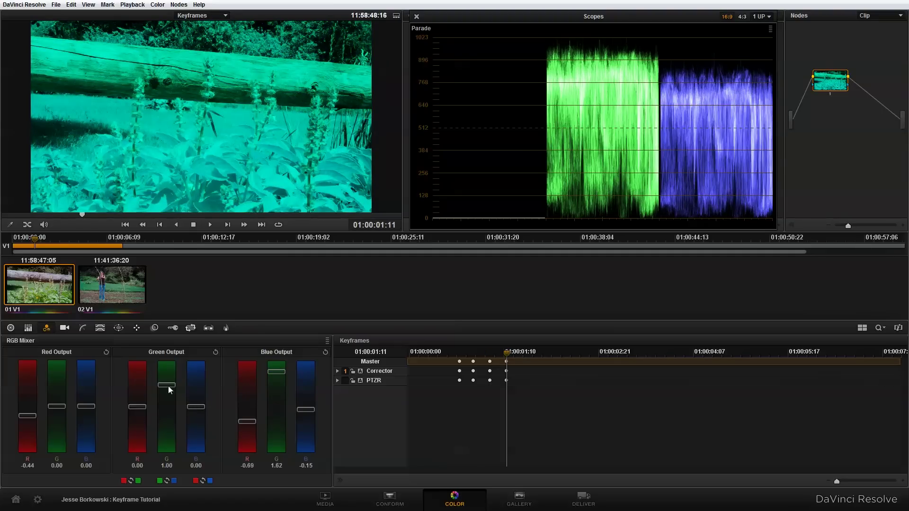
{"action": "mouse_move", "coordinate": [169, 386]}
{"action": "left_mouse_down"}
{"action": "mouse_move", "coordinate": [166, 399]}
{"action": "mouse_move", "coordinate": [145, 382]}
{"action": "left_mouse_up"}
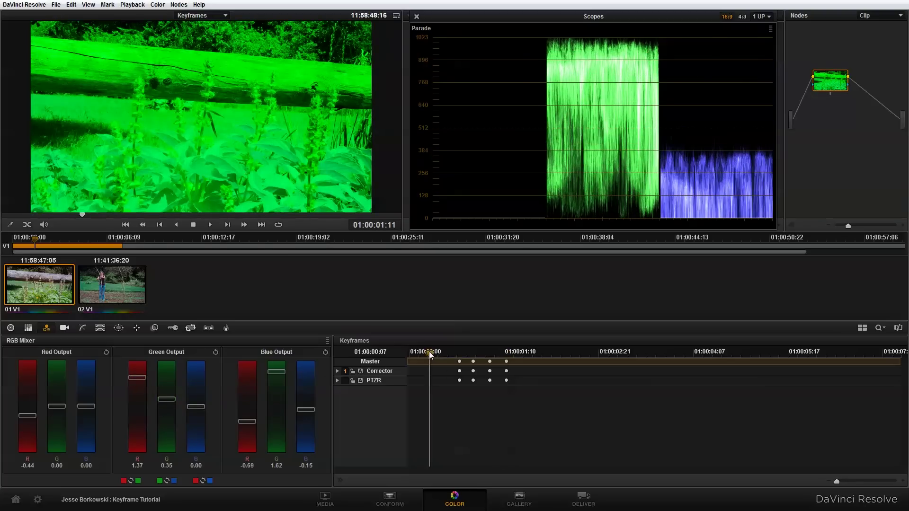
{"action": "left_click", "coordinate": [412, 352]}
{"action": "key", "text": "space"}
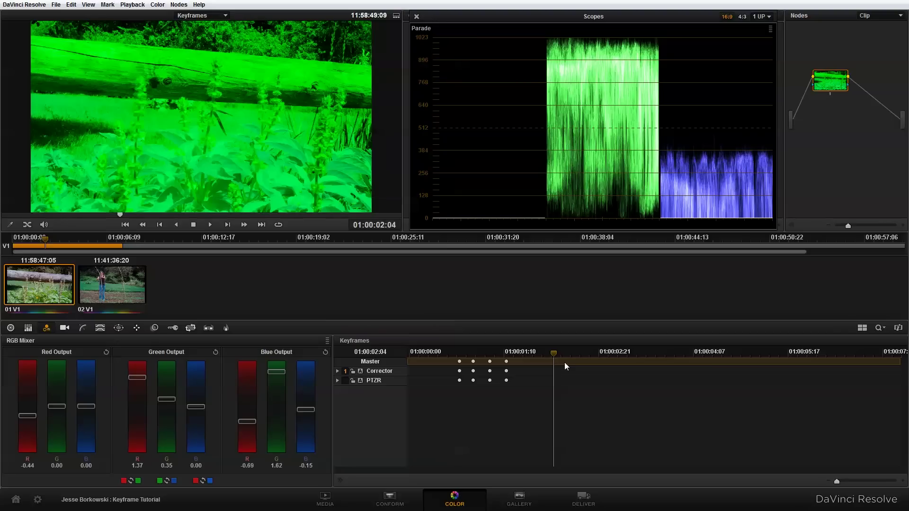
Step: Select the woman-planting garden clip and scrub through it to locate the exposure jump
{"action": "left_click", "coordinate": [101, 293]}
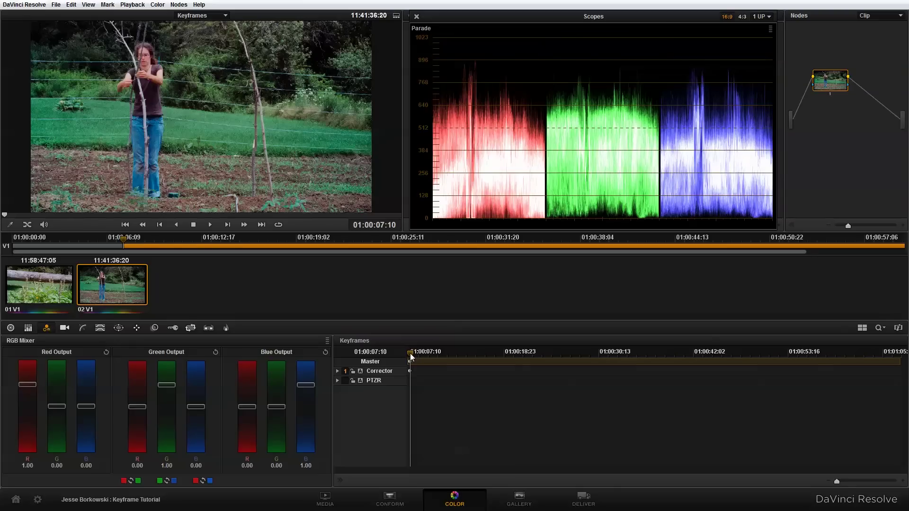
{"action": "mouse_move", "coordinate": [409, 353]}
{"action": "left_mouse_down"}
{"action": "mouse_move", "coordinate": [545, 353]}
{"action": "mouse_move", "coordinate": [600, 367]}
{"action": "left_mouse_up"}
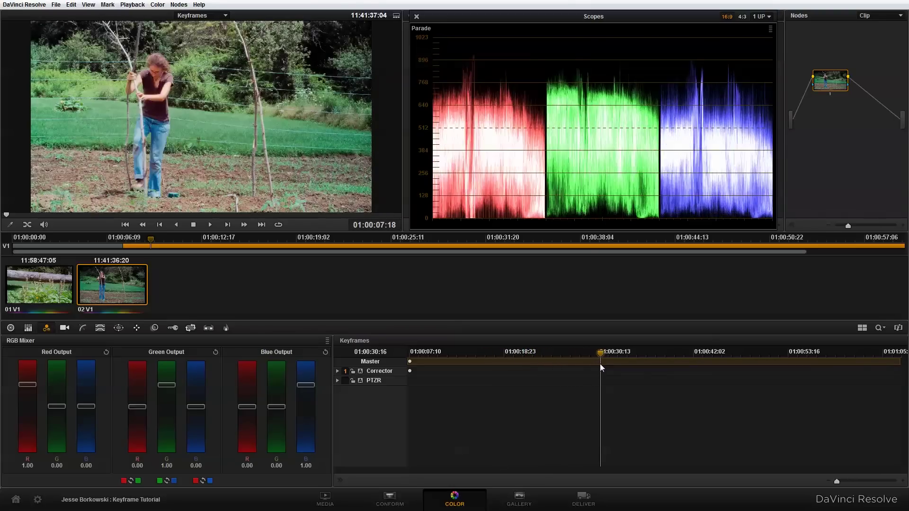
{"action": "left_click_drag", "start_coordinate": [600, 364], "coordinate": [841, 369]}
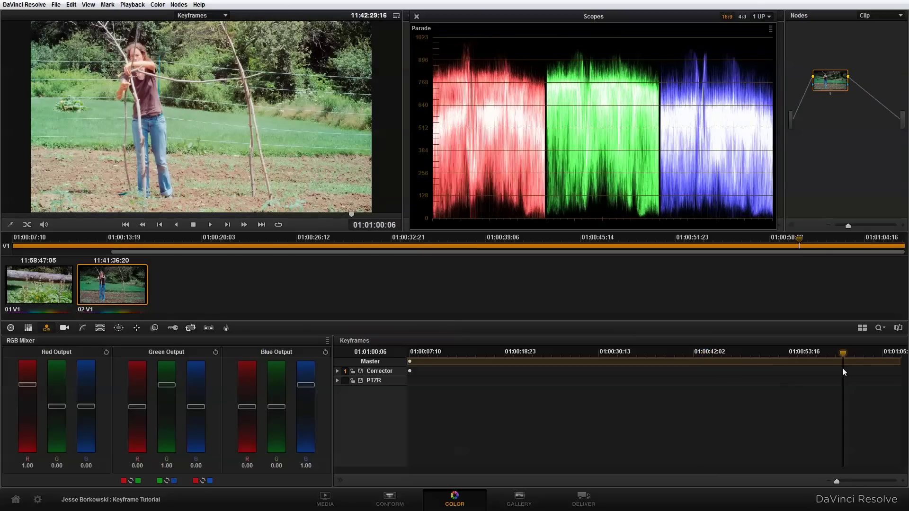
{"action": "mouse_move", "coordinate": [843, 368]}
{"action": "left_mouse_down"}
{"action": "mouse_move", "coordinate": [521, 362]}
{"action": "mouse_move", "coordinate": [523, 354]}
{"action": "mouse_move", "coordinate": [539, 359]}
{"action": "left_mouse_up"}
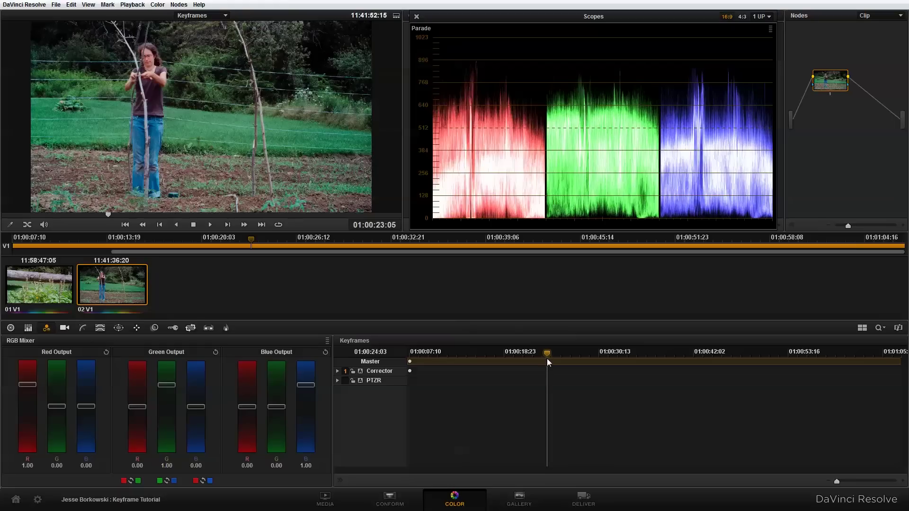
Step: Place dynamic keyframes where the brightening begins (01:00:26:01) and just after it (01:00:31:03)
{"action": "left_click_drag", "start_coordinate": [539, 362], "coordinate": [562, 360]}
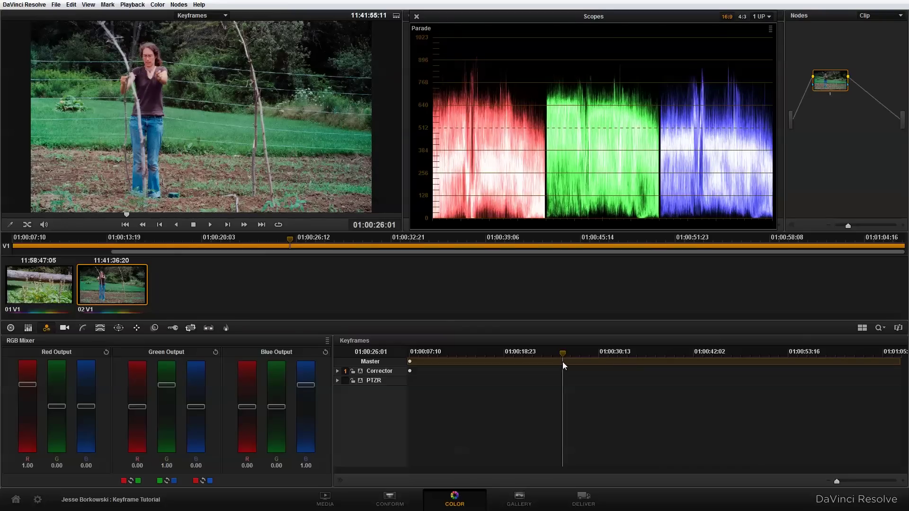
{"action": "right_click", "coordinate": [563, 365]}
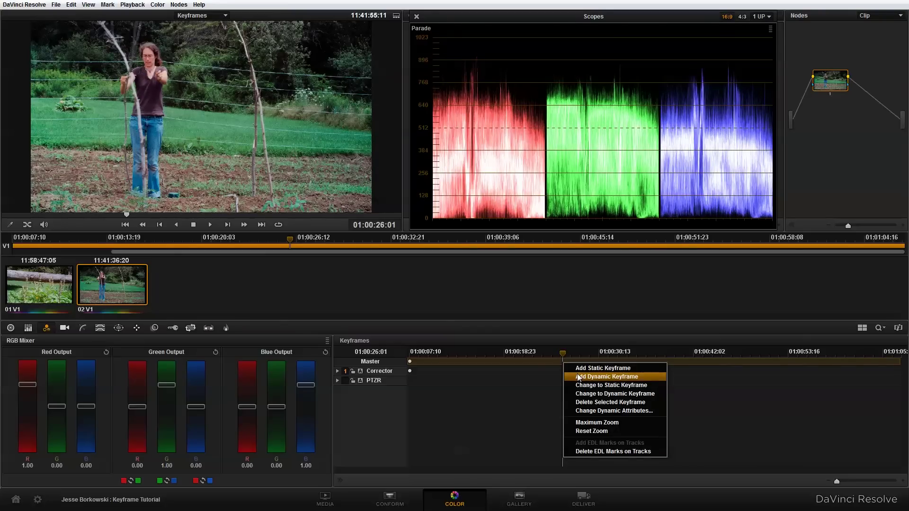
{"action": "left_click", "coordinate": [579, 377]}
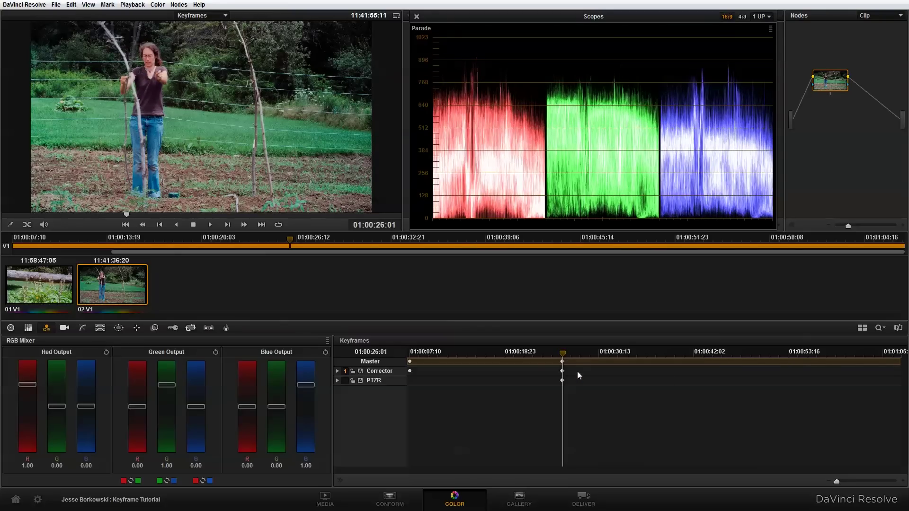
{"action": "left_click_drag", "start_coordinate": [563, 355], "coordinate": [604, 366]}
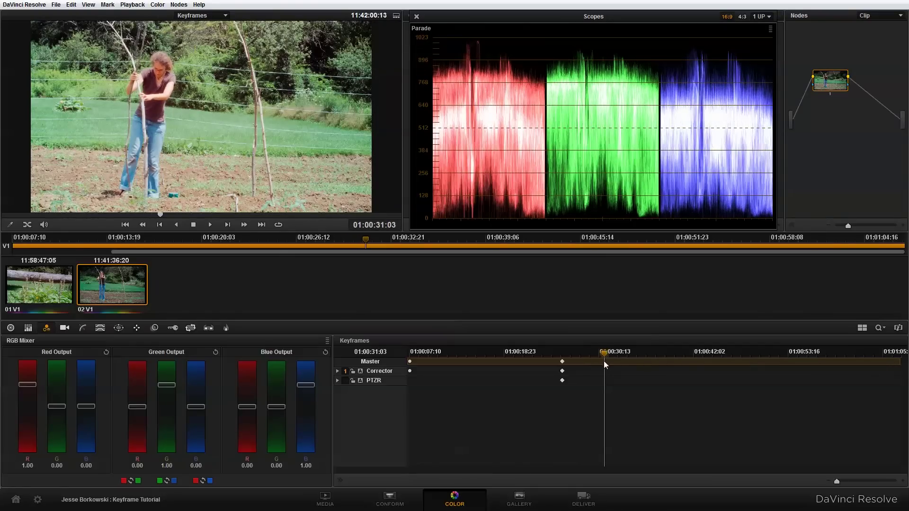
{"action": "right_click", "coordinate": [605, 363]}
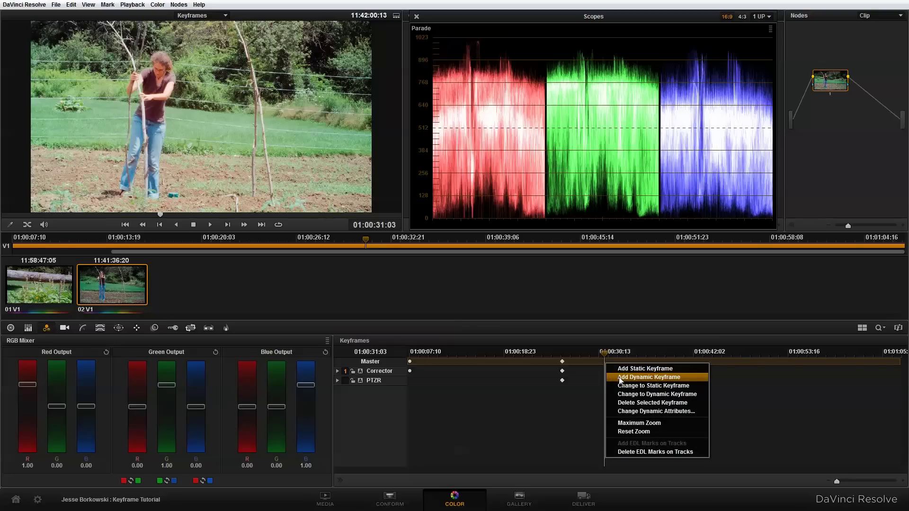
{"action": "left_click", "coordinate": [619, 377]}
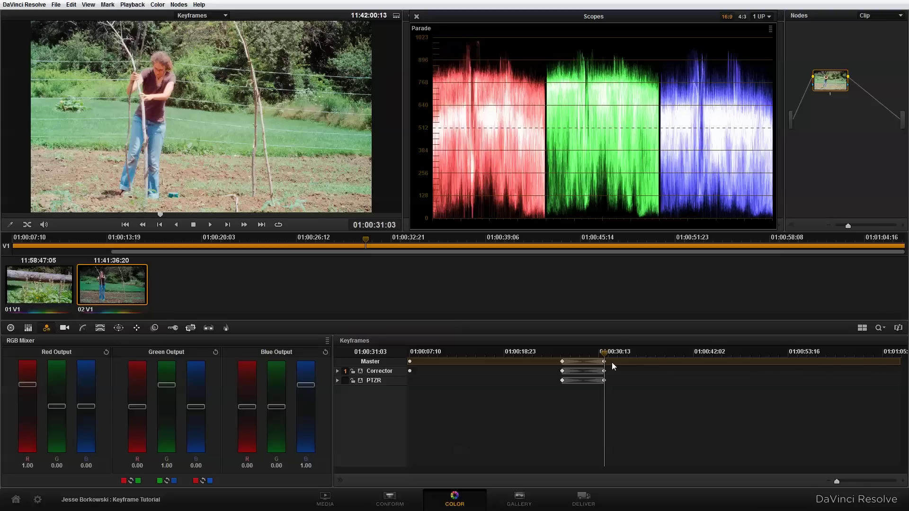
{"action": "left_click", "coordinate": [527, 360]}
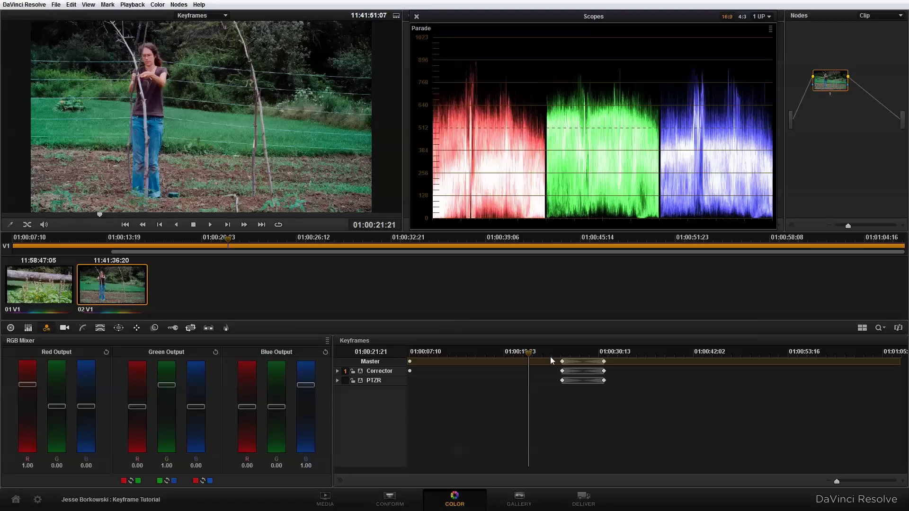
{"action": "key", "text": "Right"}
{"action": "key", "text": "Right"}
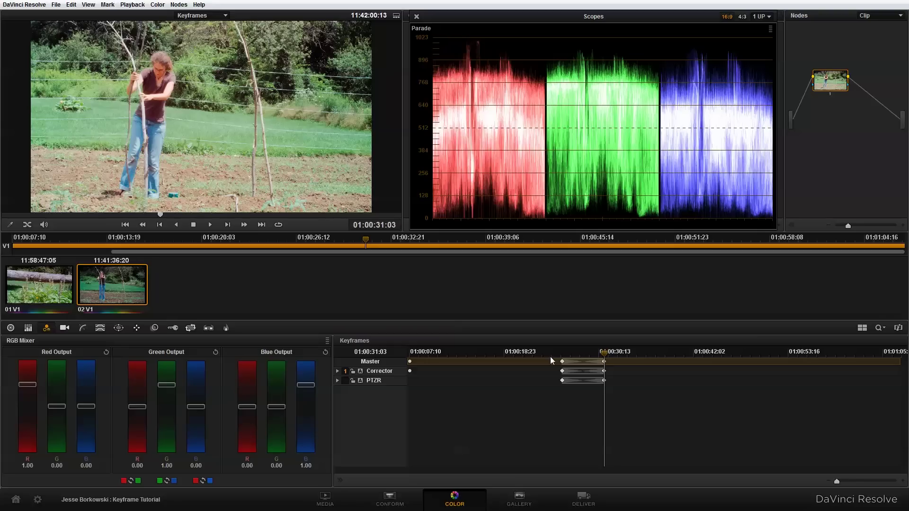
{"action": "key", "text": "Left"}
{"action": "key", "text": "Left"}
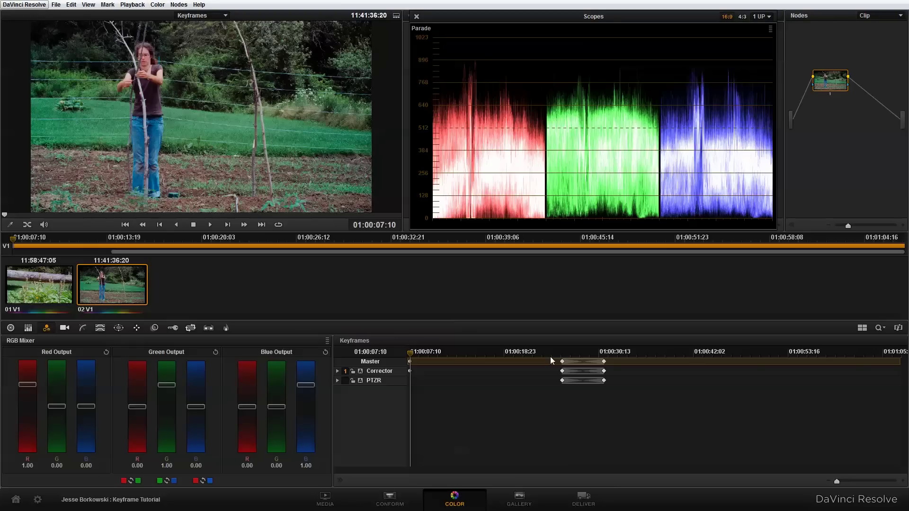
{"action": "key", "text": "Right"}
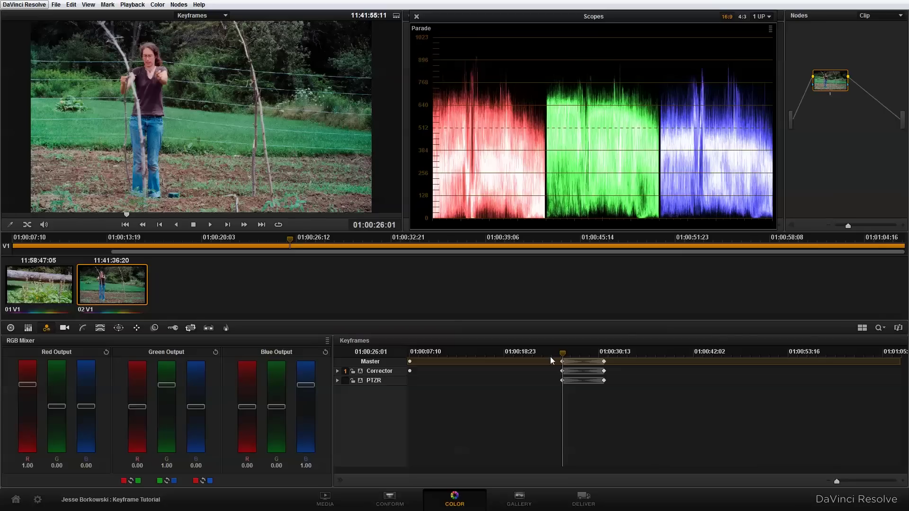
{"action": "key", "text": "Right"}
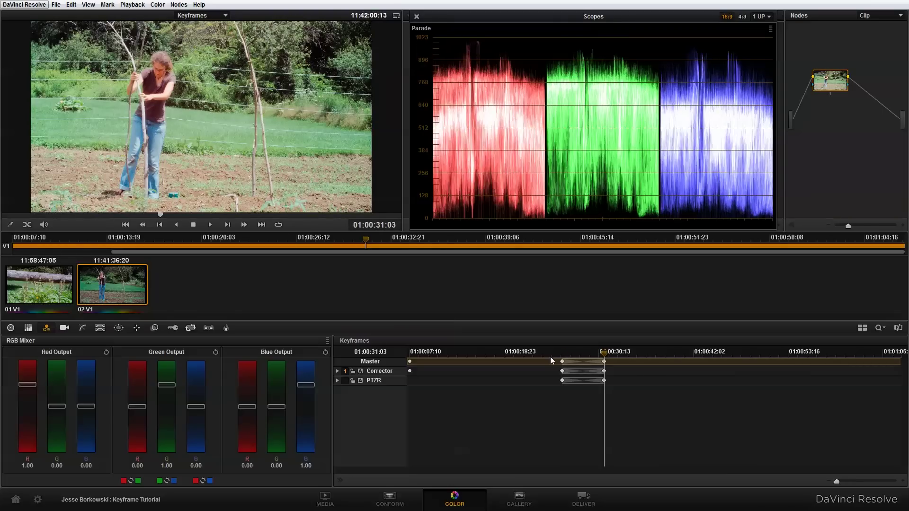
{"action": "key", "text": "Left"}
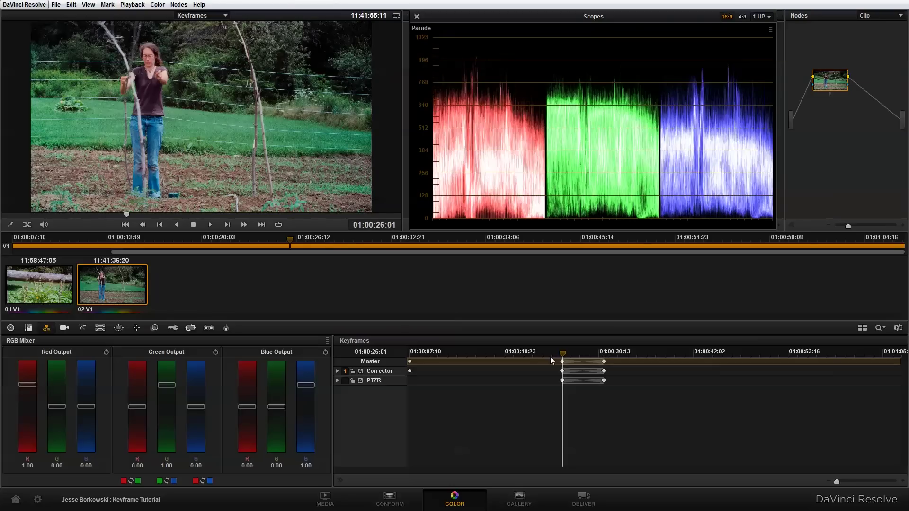
{"action": "key", "text": "Right"}
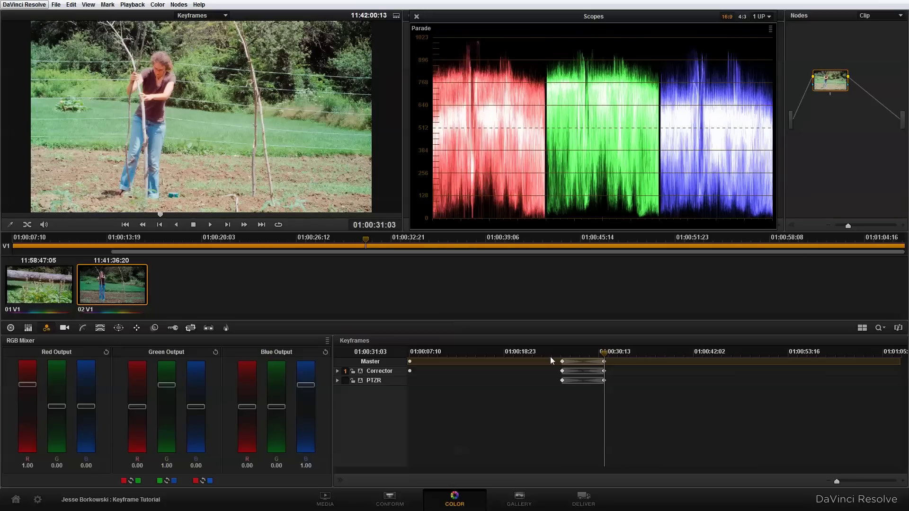
Step: Lower the Color Wheels master Gain to about 0.83, then replay from the first keyframe
{"action": "left_click", "coordinate": [11, 328]}
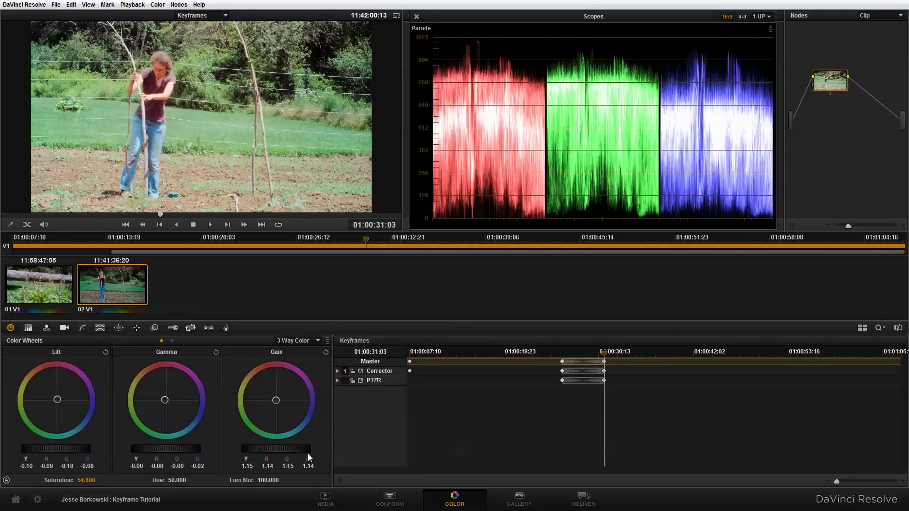
{"action": "left_click_drag", "start_coordinate": [310, 453], "coordinate": [182, 462]}
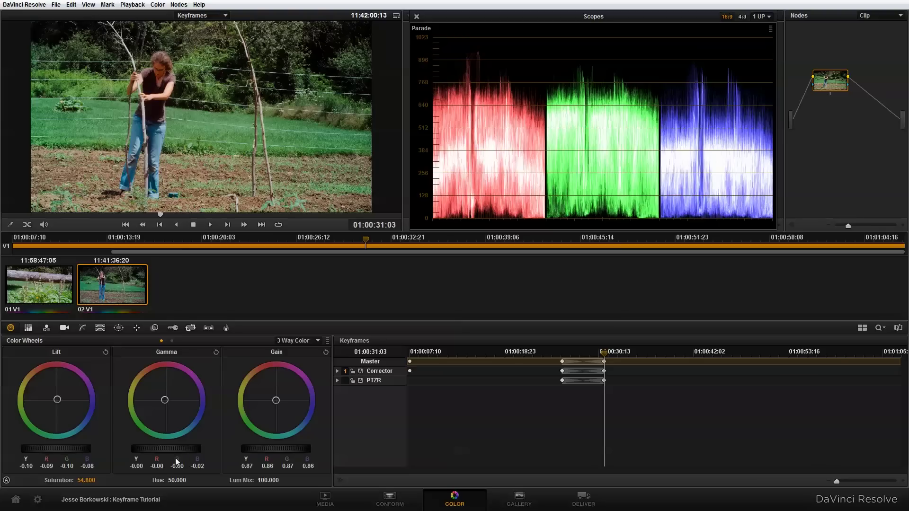
{"action": "left_click_drag", "start_coordinate": [182, 462], "coordinate": [152, 463]}
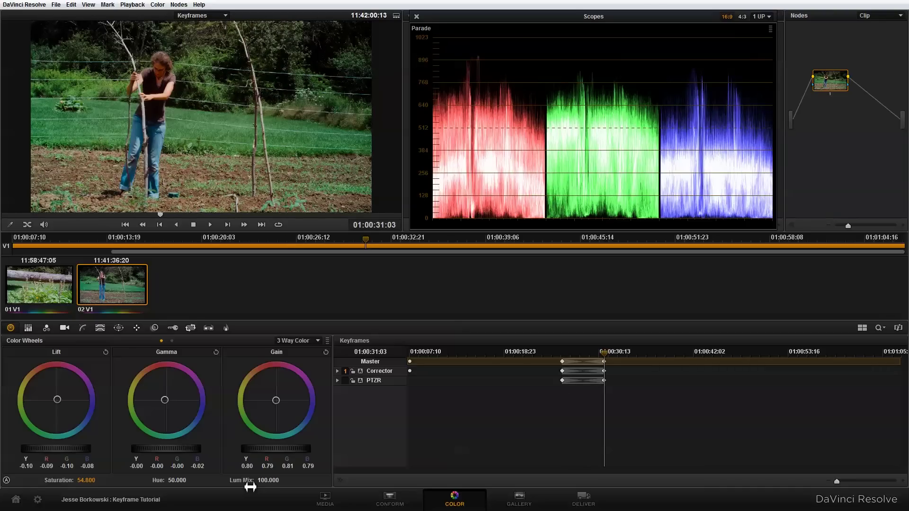
{"action": "left_click_drag", "start_coordinate": [258, 450], "coordinate": [275, 450]}
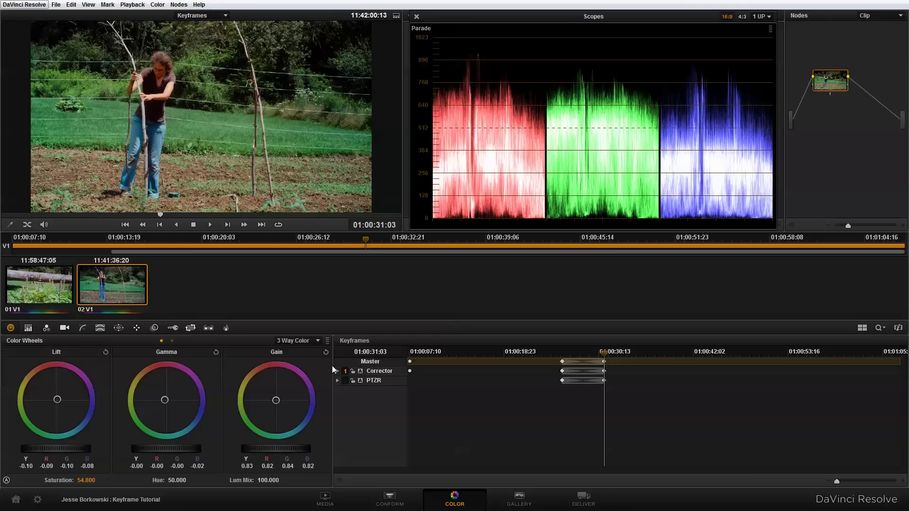
{"action": "key", "text": "bracketleft"}
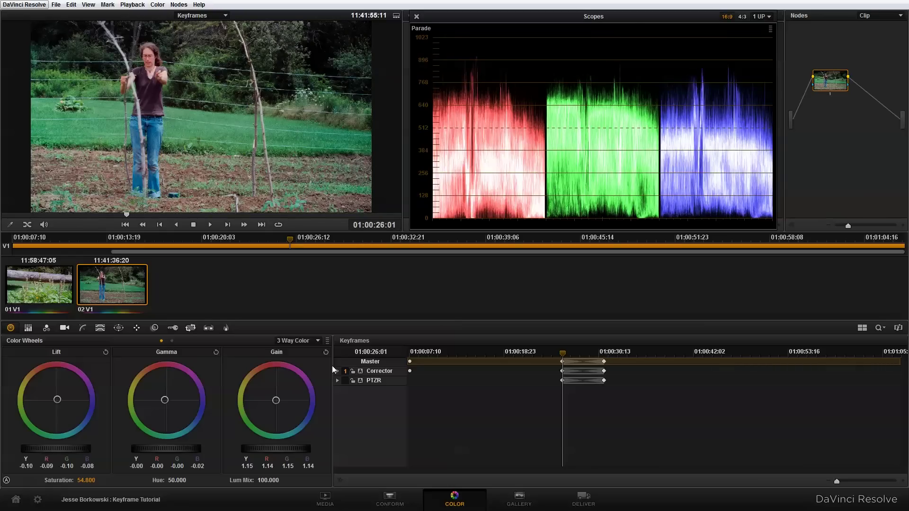
{"action": "key", "text": "space"}
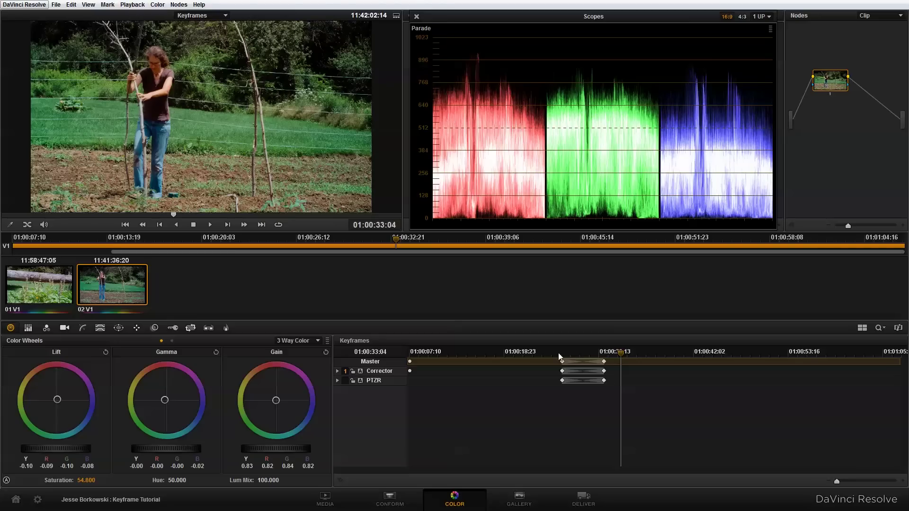
Step: Stop playback, return to the second keyframe and tilt its gain toward blue (R 0.81, B 0.86)
{"action": "key", "text": "Left"}
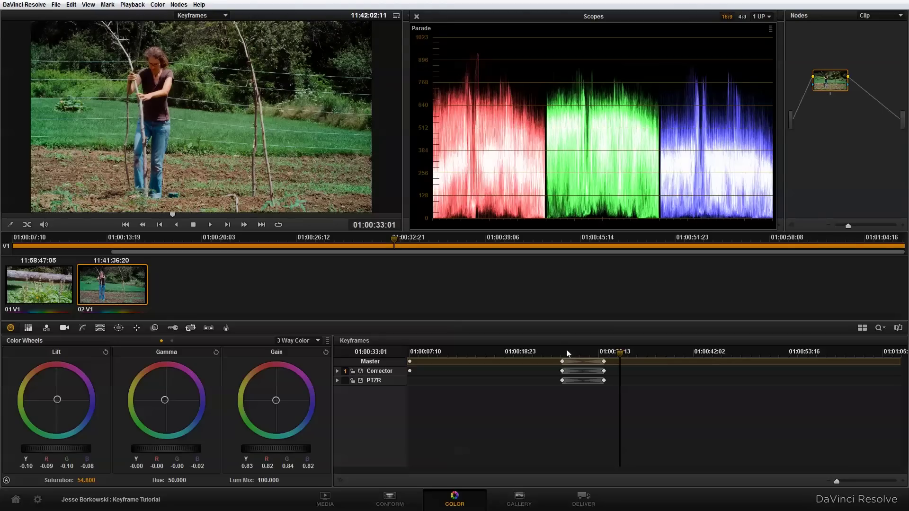
{"action": "left_click_drag", "start_coordinate": [620, 354], "coordinate": [605, 355]}
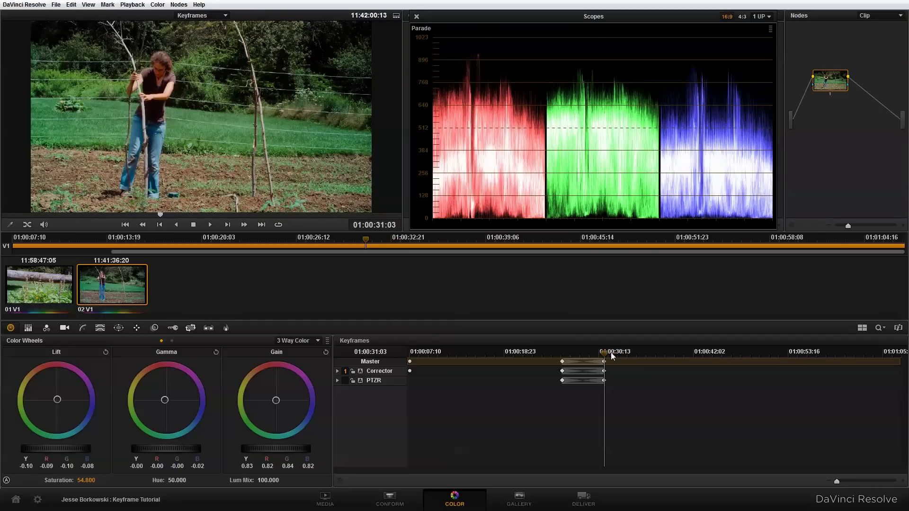
{"action": "key", "text": "Left"}
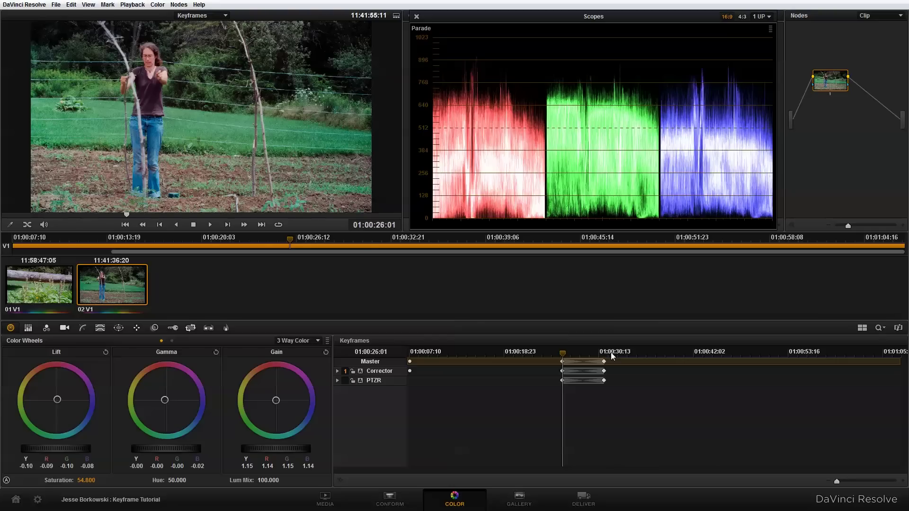
{"action": "key", "text": "Right"}
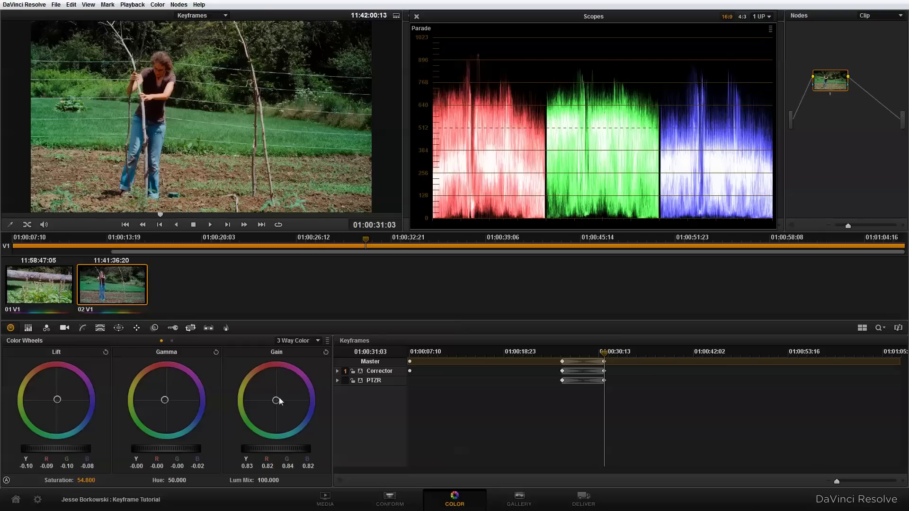
{"action": "left_click_drag", "start_coordinate": [275, 402], "coordinate": [281, 405]}
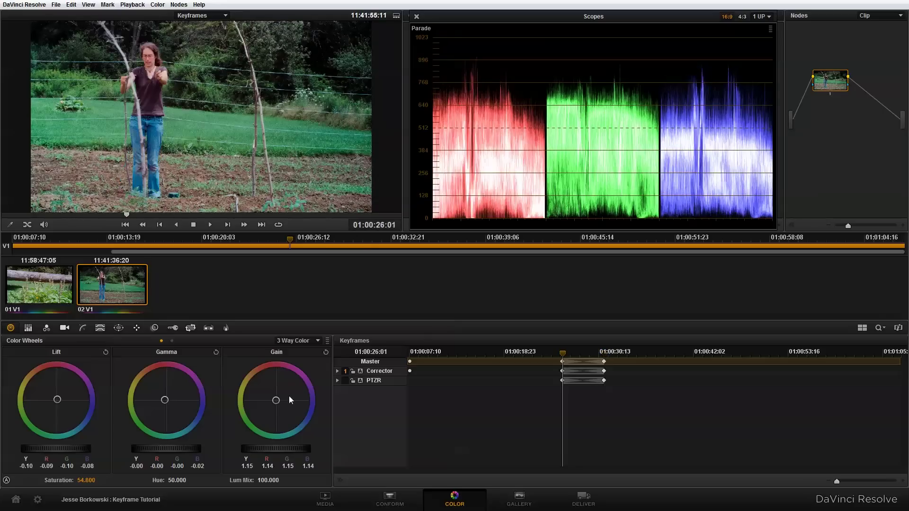
{"action": "key", "text": "space"}
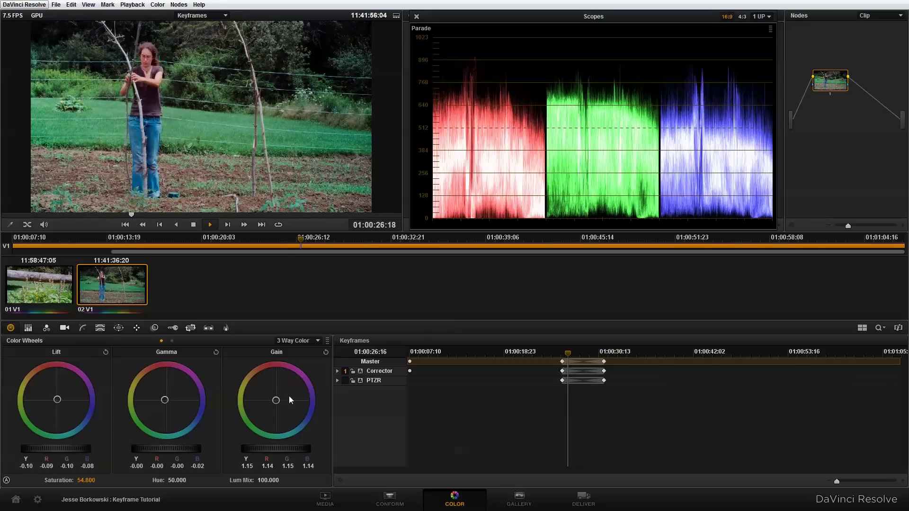